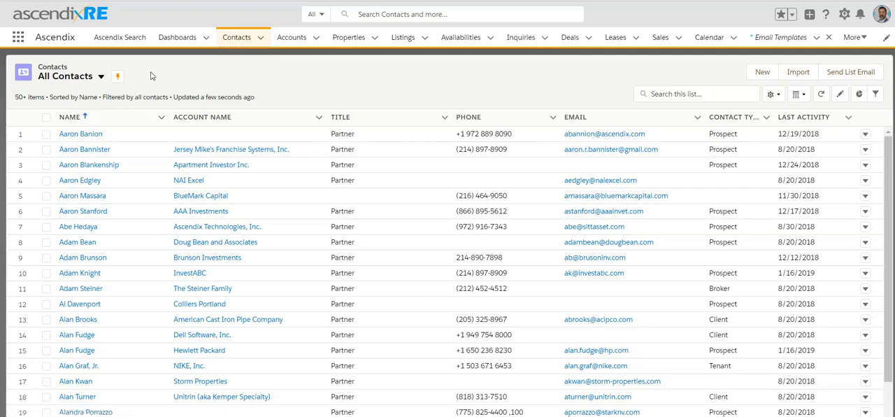
# Inspect the first contact's details and the available Contact Type options, and return to the contacts list without saving
pyautogui.click(75, 134)
pyautogui.click(46, 158)
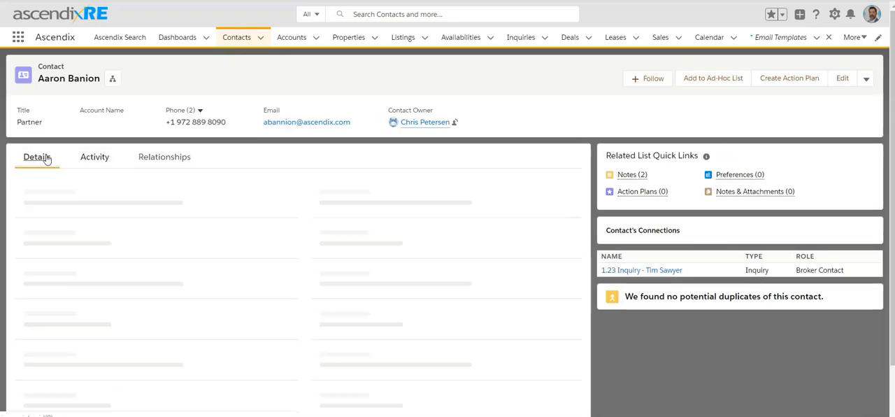
pyautogui.scroll(-2, 47, 158)
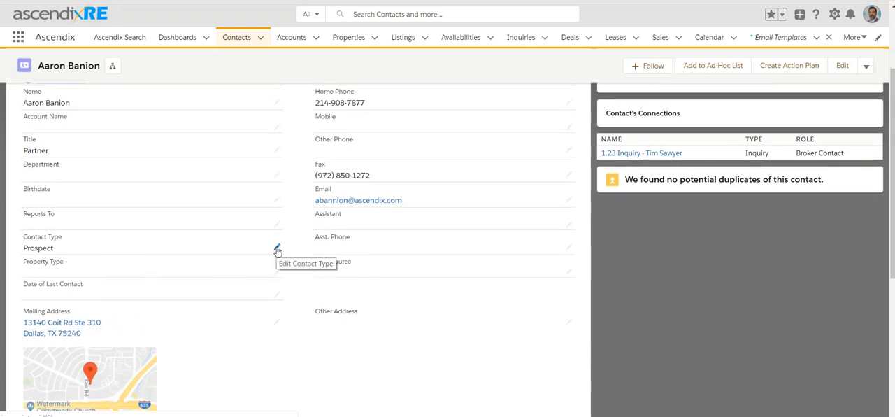
pyautogui.click(277, 250)
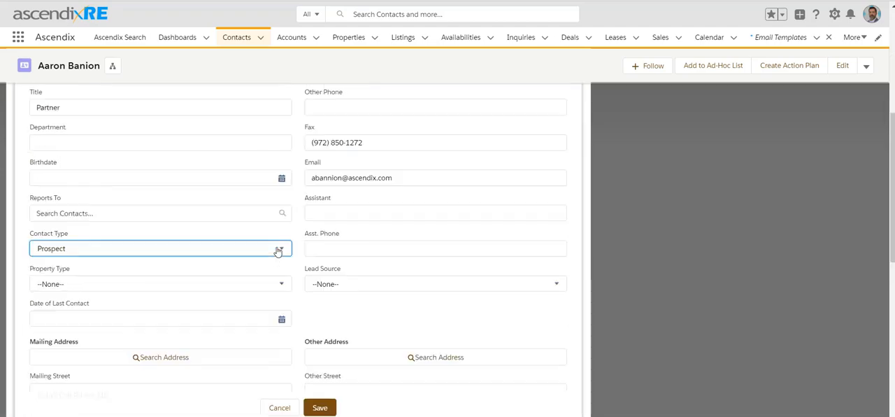
pyautogui.click(255, 253)
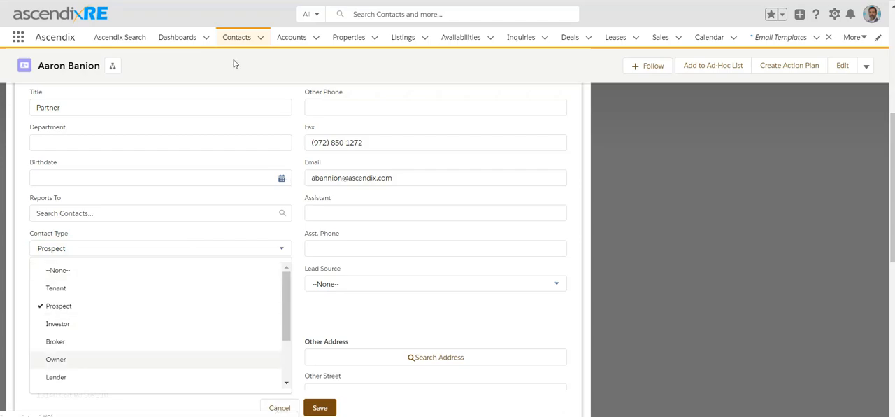
pyautogui.click(230, 38)
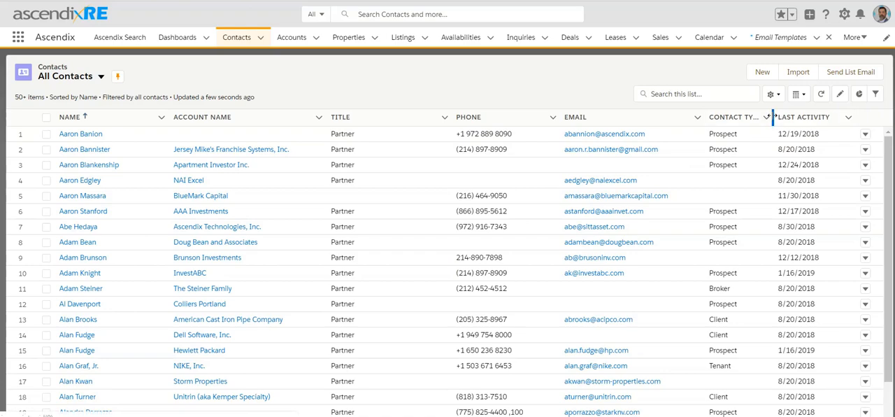
# Widen the Contact Type column in the All Contacts list so its full heading fits, and look through the contacts
pyautogui.moveTo(774, 116); pyautogui.dragTo(787, 117)
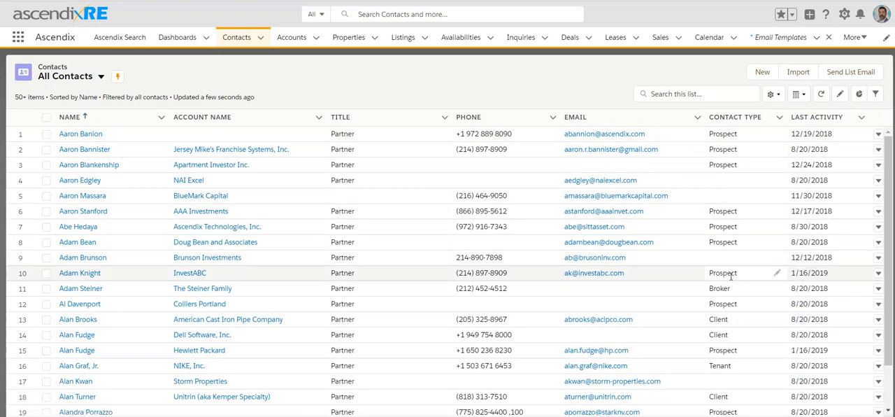
pyautogui.scroll(-1, 730, 276)
pyautogui.scroll(1, 730, 280)
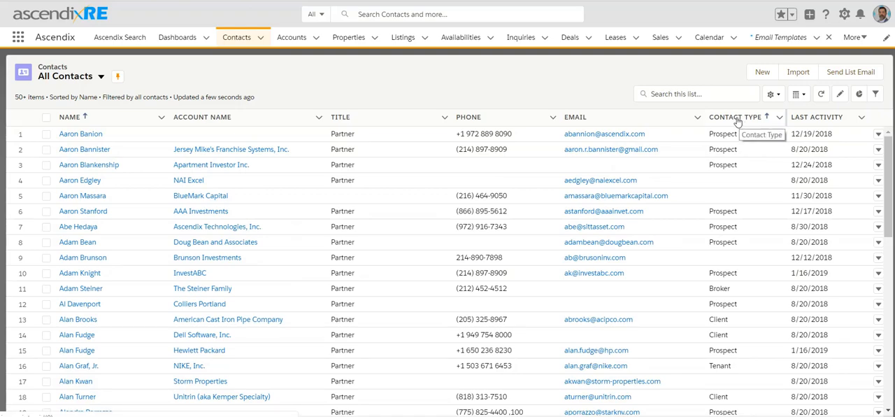
# Create a contacts list view named My Prospects with API name My_Prospects2, visible only to its creator
pyautogui.click(773, 95)
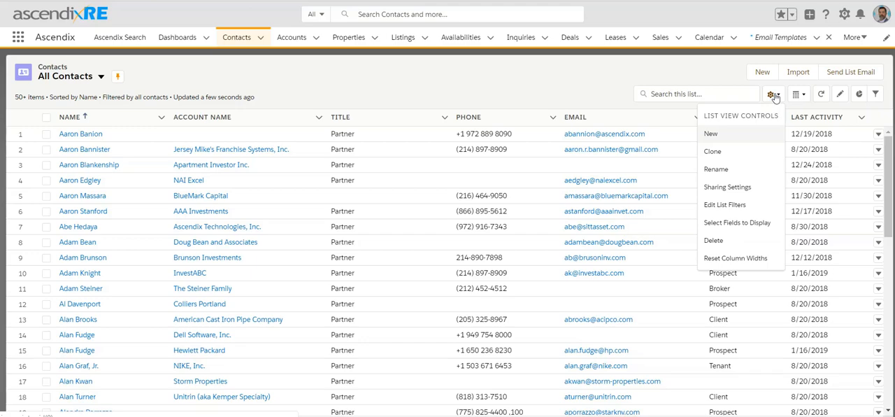
pyautogui.click(714, 134)
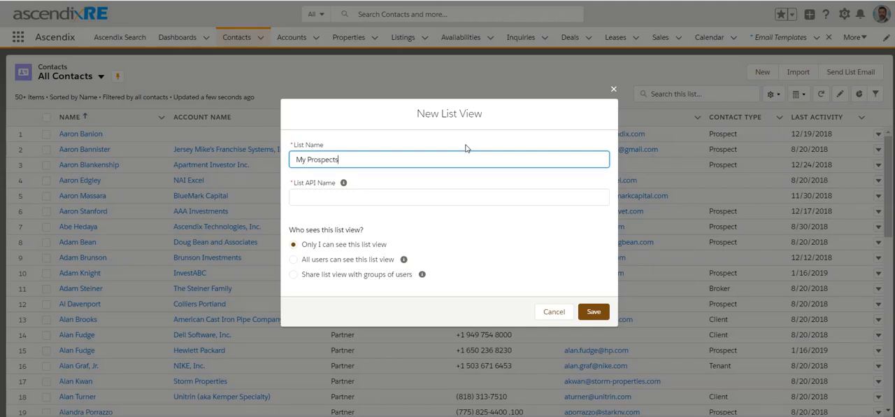
pyautogui.click(323, 199)
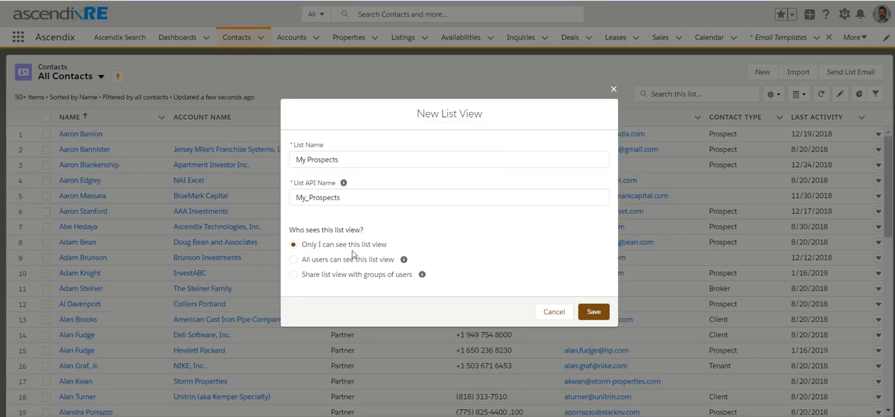
pyautogui.click(591, 312)
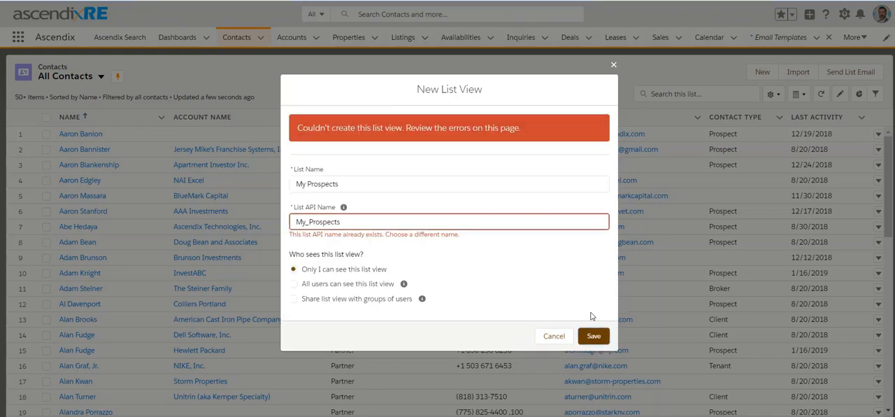
pyautogui.click(365, 221)
pyautogui.write('2')
pyautogui.click(593, 335)
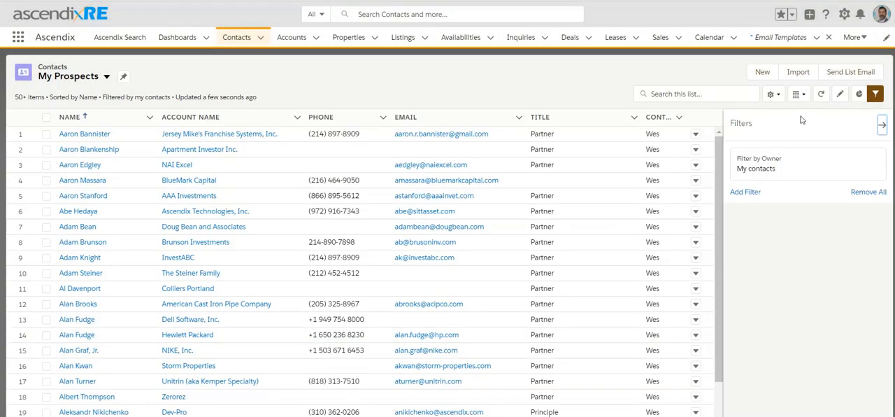
# Keep the owner filter on My contacts and add a new filter on the Contact Type field
pyautogui.click(808, 167)
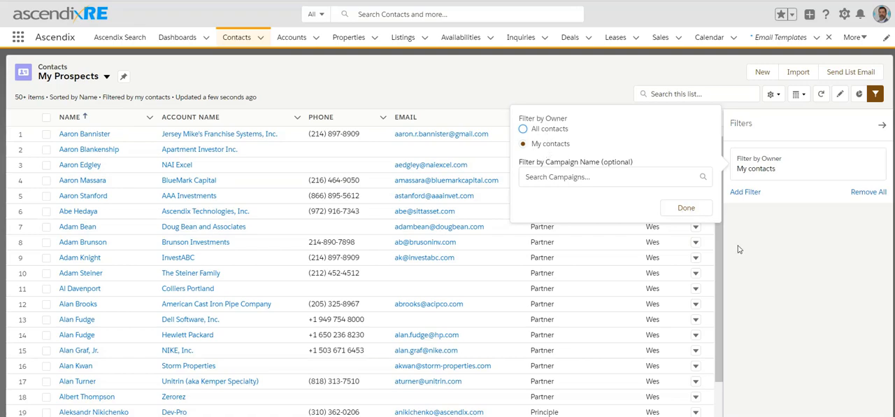
pyautogui.click(695, 212)
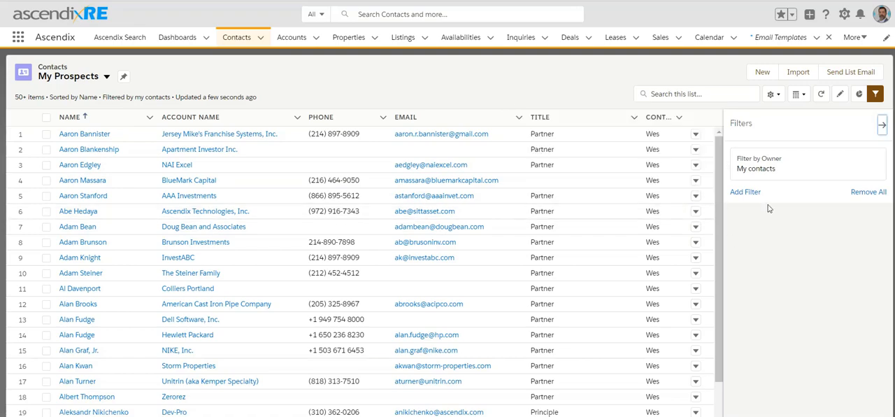
pyautogui.click(746, 192)
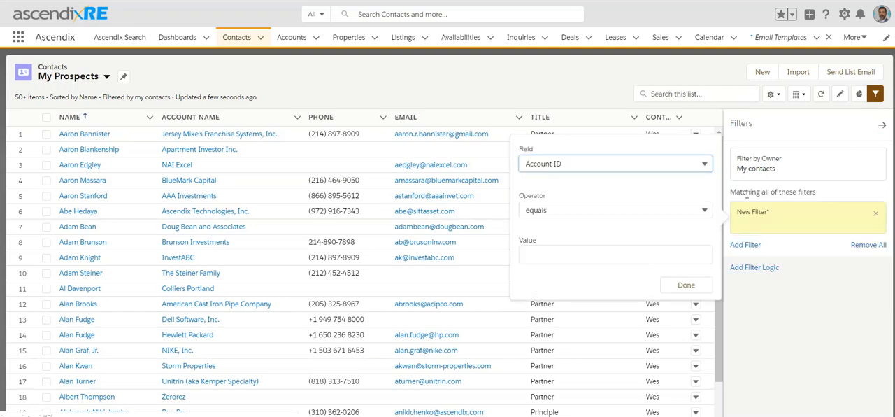
pyautogui.click(572, 166)
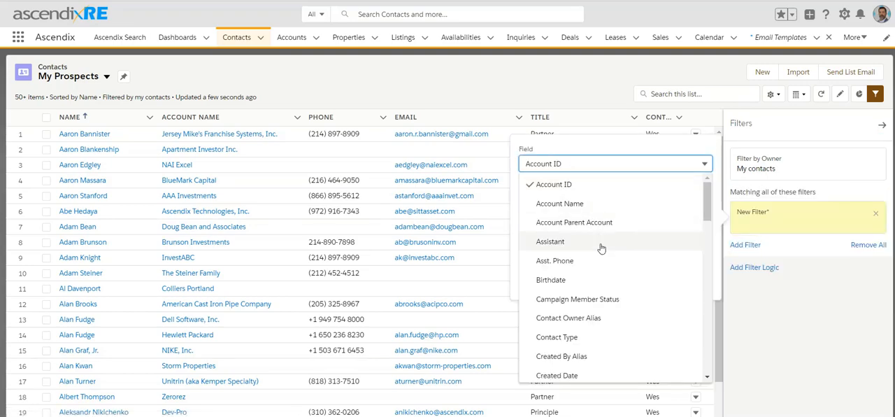
pyautogui.scroll(-5, 600, 249)
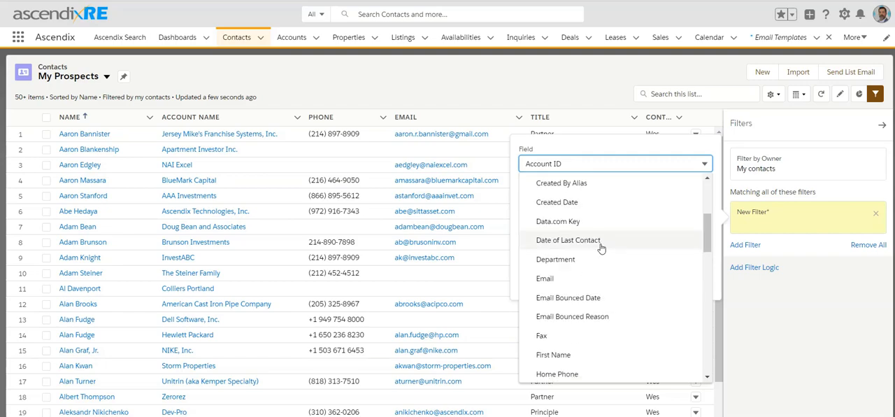
pyautogui.scroll(1, 601, 248)
pyautogui.click(600, 226)
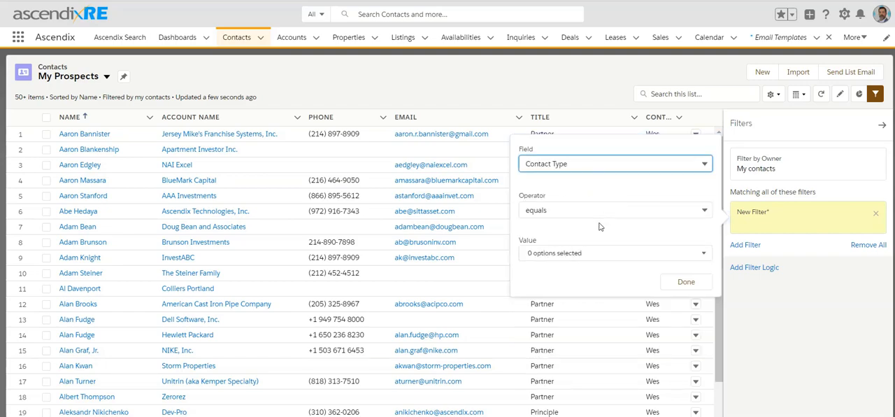
# Set the Contact Type filter to equals Prospect, save the list view and close the filters
pyautogui.click(562, 215)
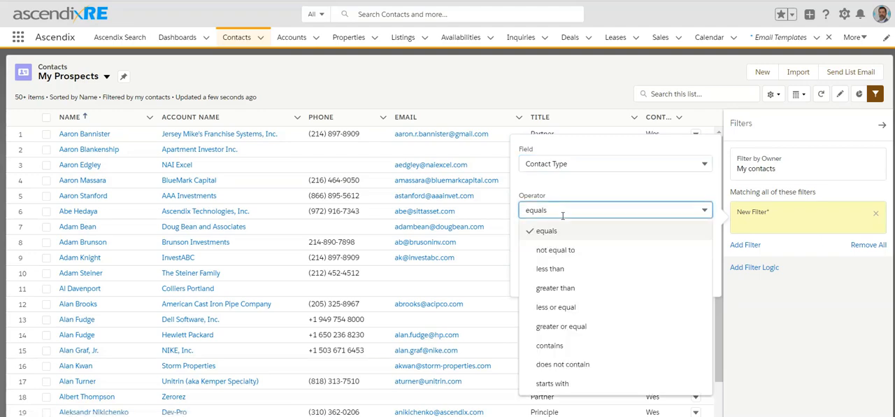
pyautogui.click(622, 189)
pyautogui.click(579, 257)
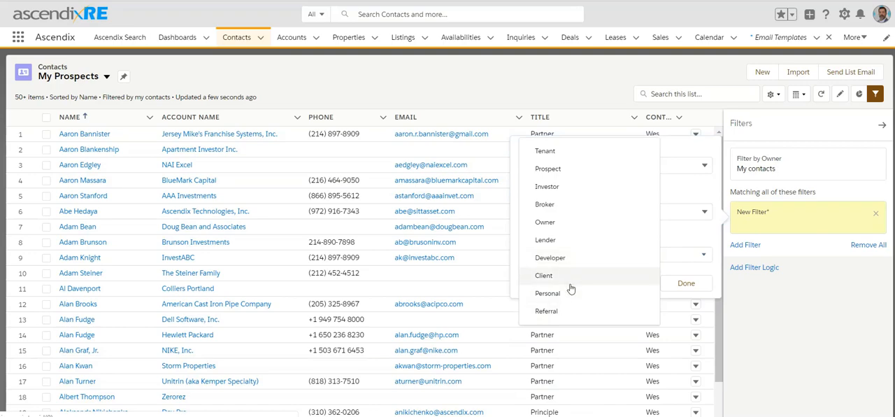
pyautogui.click(589, 172)
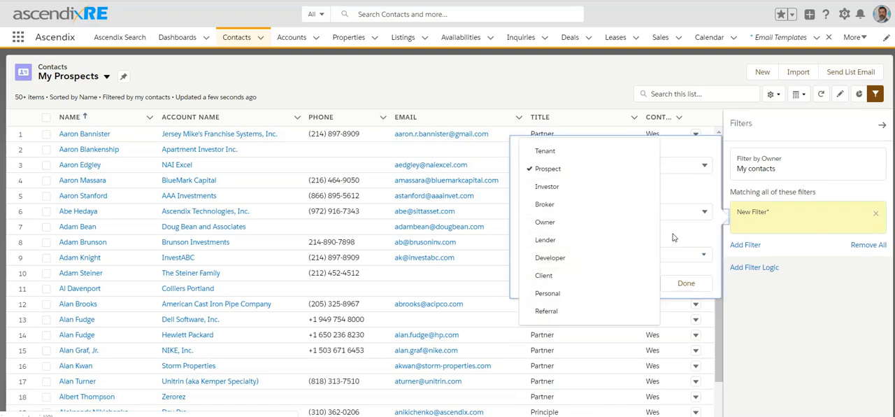
pyautogui.click(684, 284)
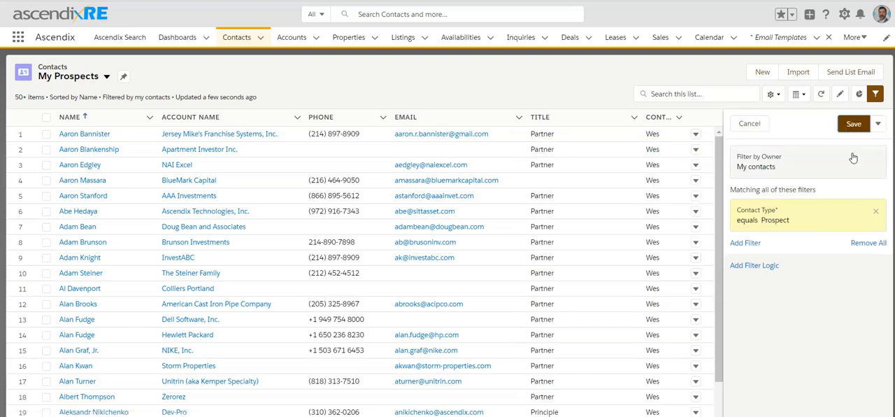
pyautogui.click(854, 123)
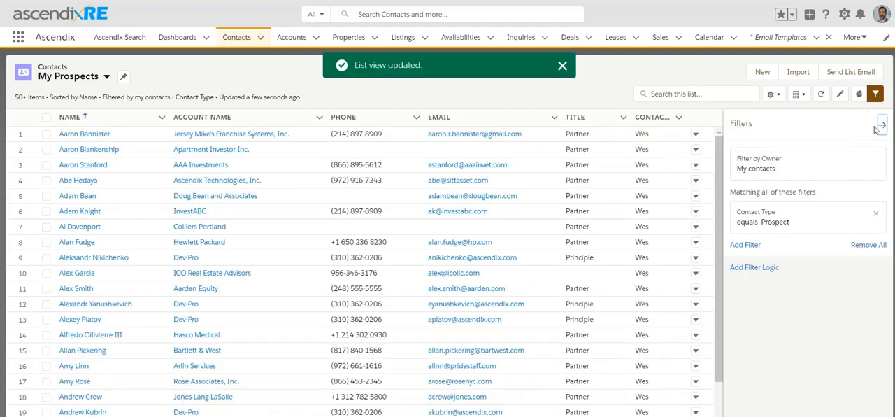
pyautogui.click(882, 126)
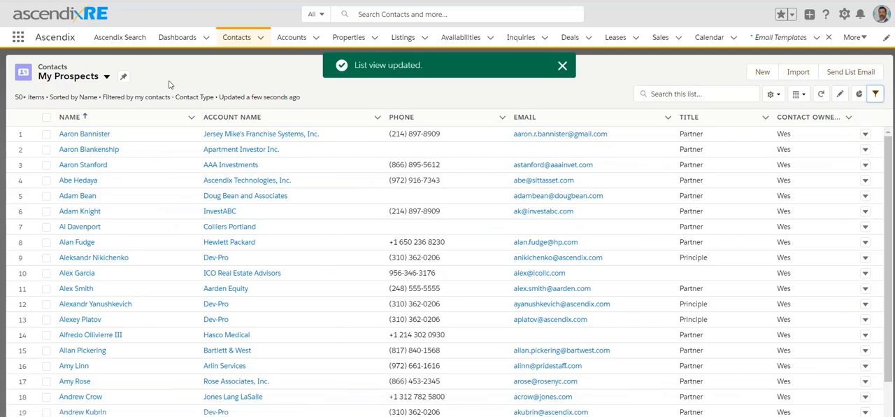
# Review the available contact list views, choose the new My Prospects view and look through its contacts
pyautogui.click(100, 77)
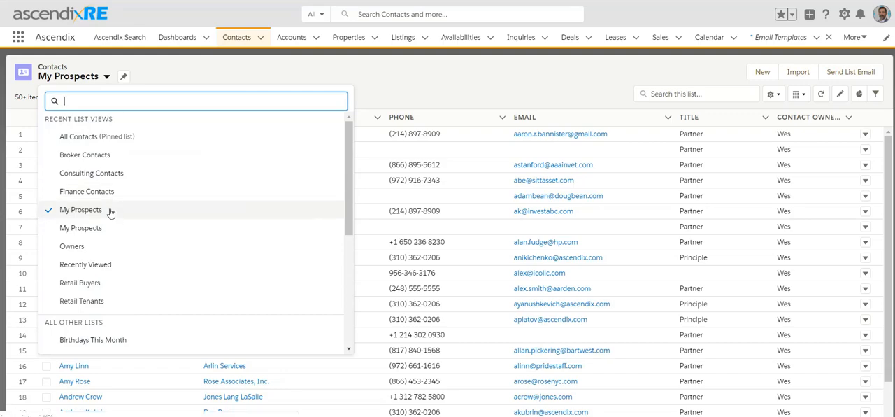
pyautogui.scroll(-3, 114, 291)
pyautogui.scroll(3, 116, 293)
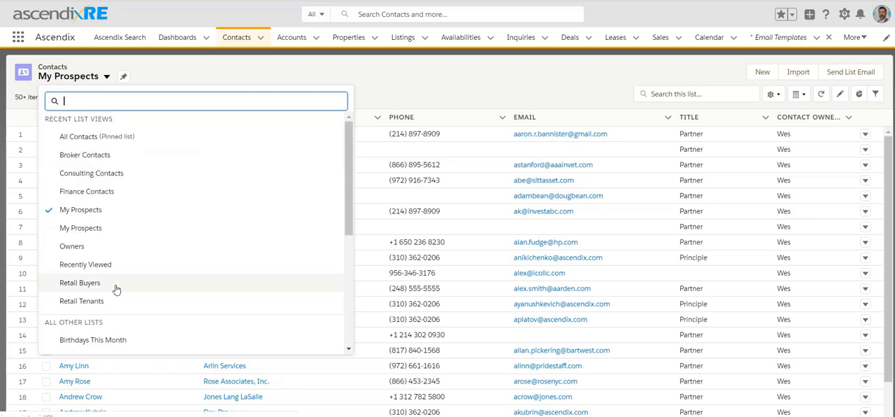
pyautogui.click(126, 210)
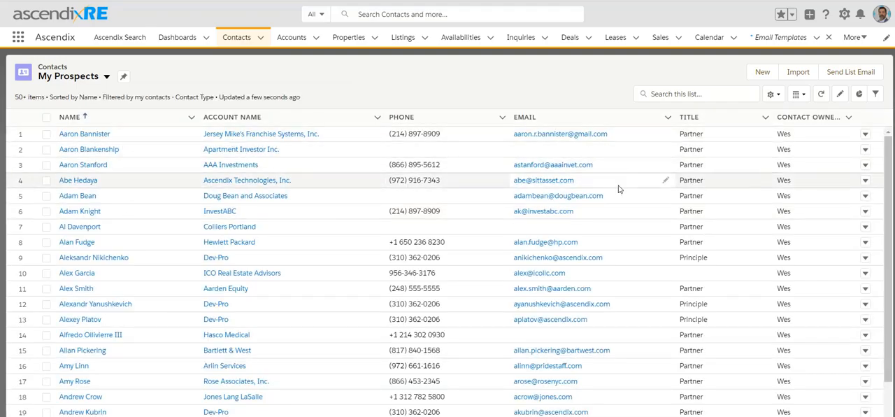
pyautogui.scroll(-7, 618, 190)
pyautogui.scroll(7, 619, 189)
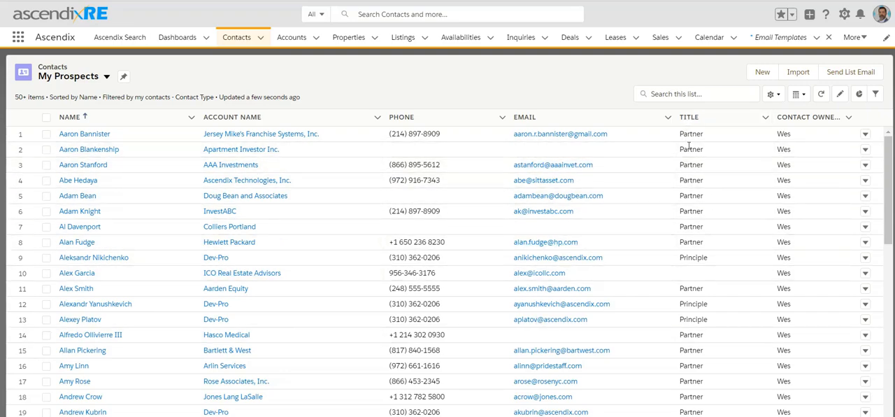
# Add Contact Type to the fields displayed in the My Prospects list view and save
pyautogui.click(774, 93)
pyautogui.click(724, 223)
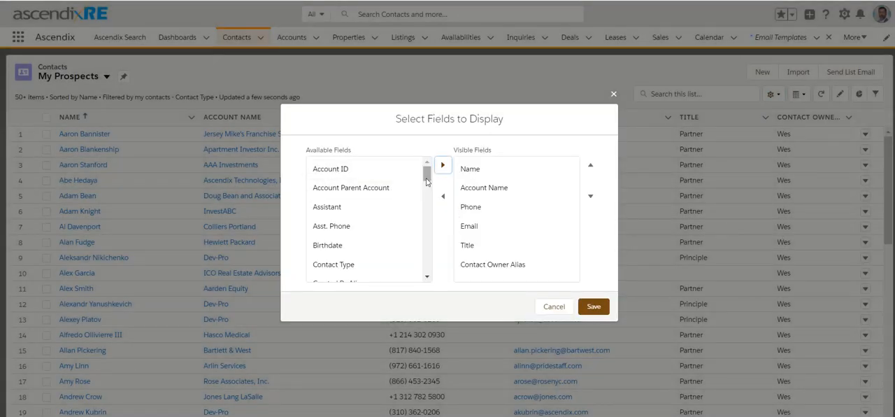
pyautogui.scroll(-1, 423, 180)
pyautogui.click(331, 237)
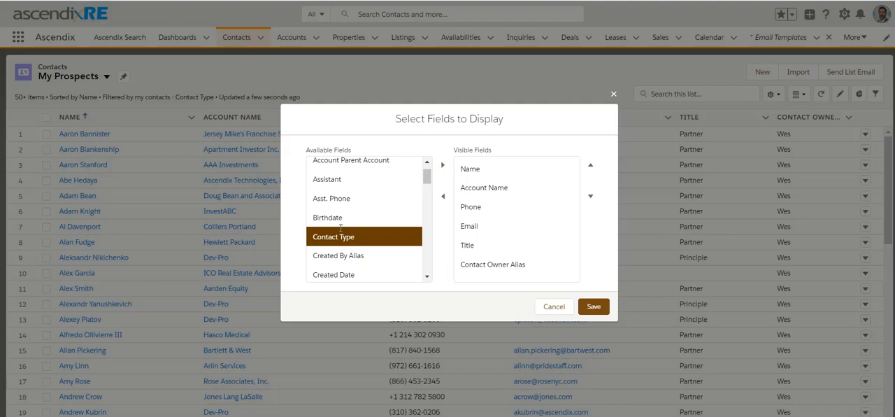
pyautogui.click(443, 165)
pyautogui.click(594, 307)
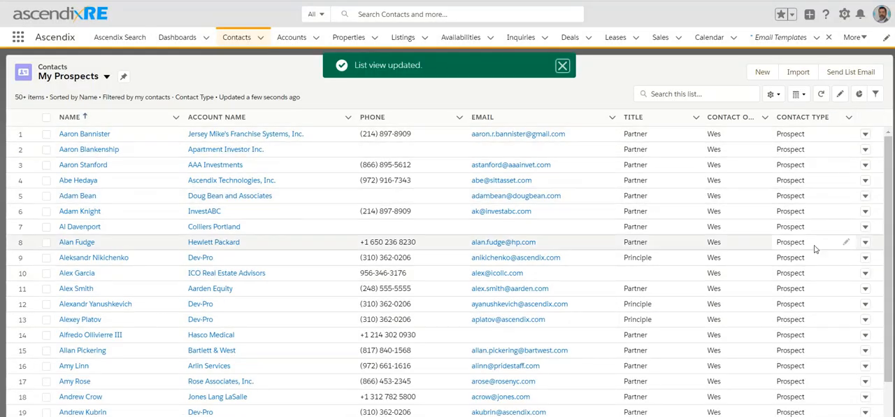
# Look through the My Prospects contacts and their email entries, and add a new list filter on the Email field
pyautogui.scroll(-1, 818, 312)
pyautogui.scroll(-3, 817, 313)
pyautogui.scroll(4, 817, 308)
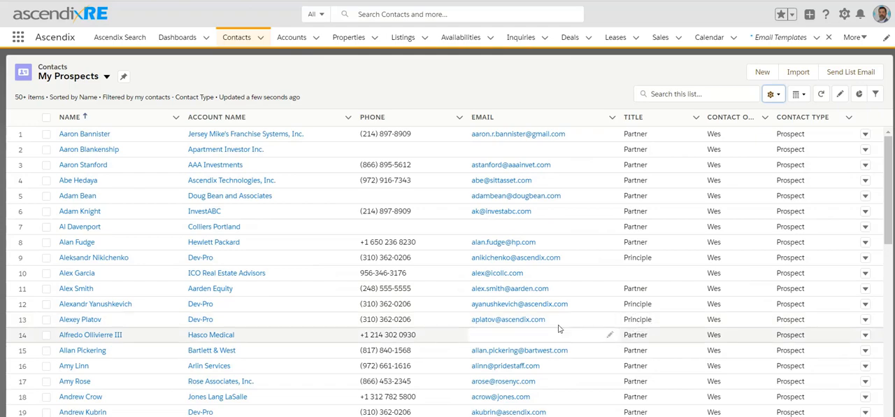
pyautogui.scroll(-5, 500, 235)
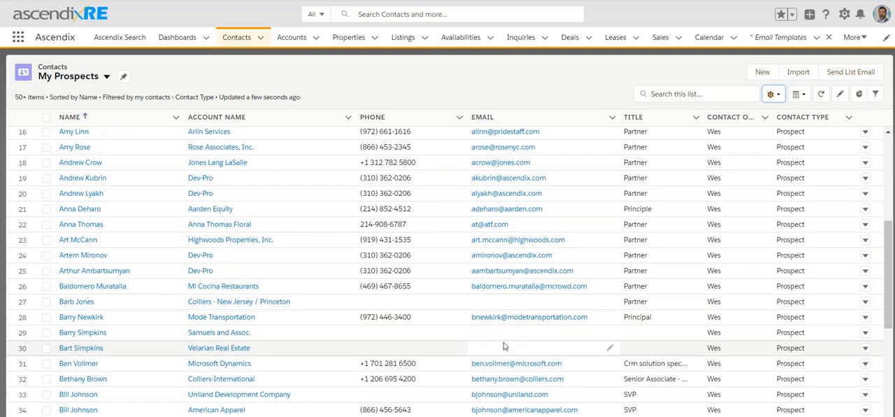
pyautogui.scroll(5, 504, 347)
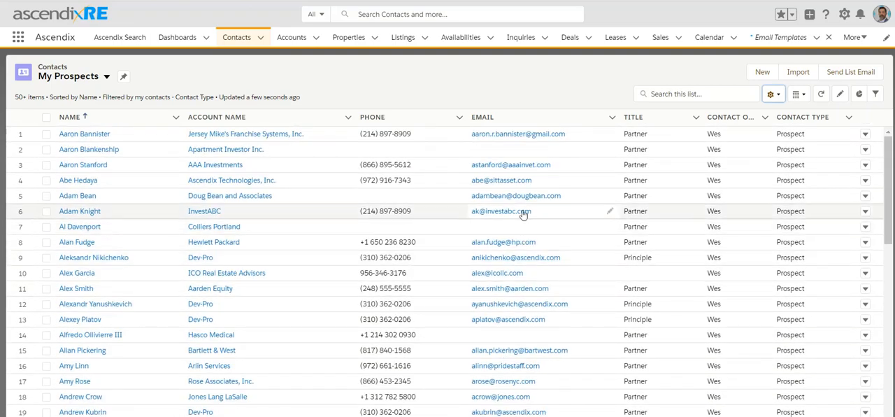
pyautogui.click(876, 94)
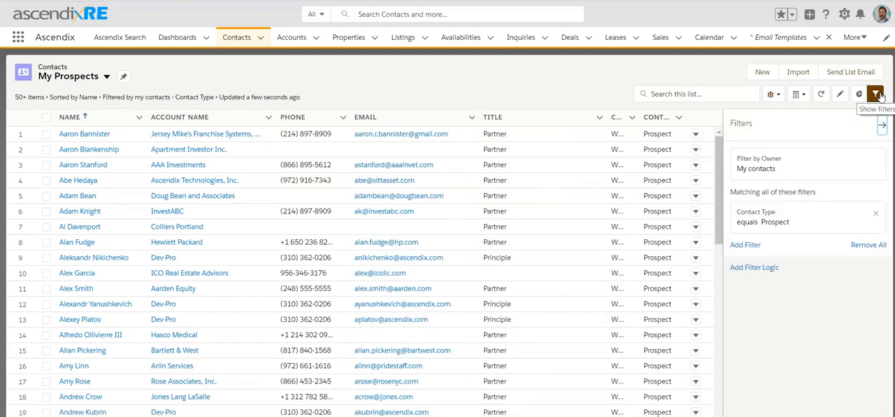
pyautogui.click(745, 246)
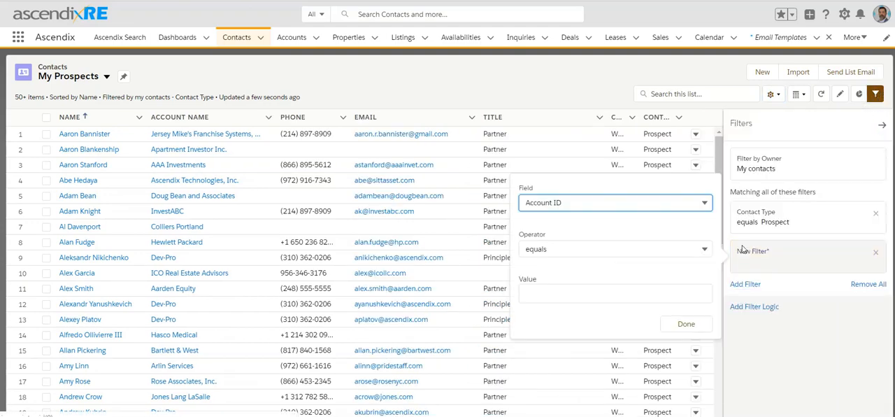
pyautogui.click(647, 204)
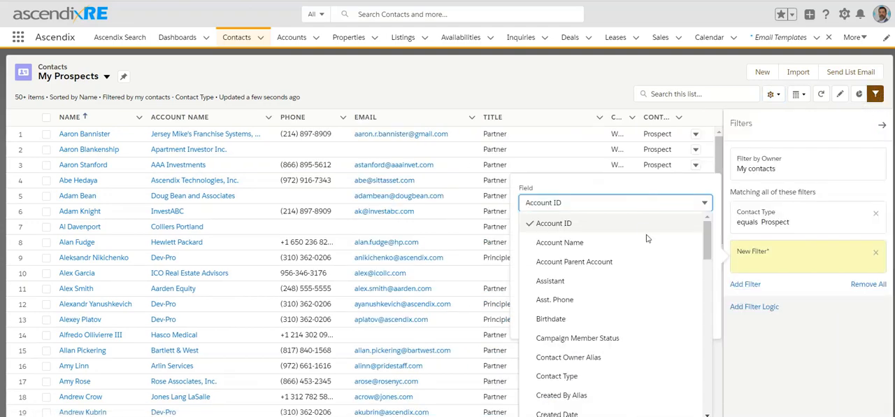
pyautogui.scroll(-5, 637, 269)
pyautogui.click(620, 314)
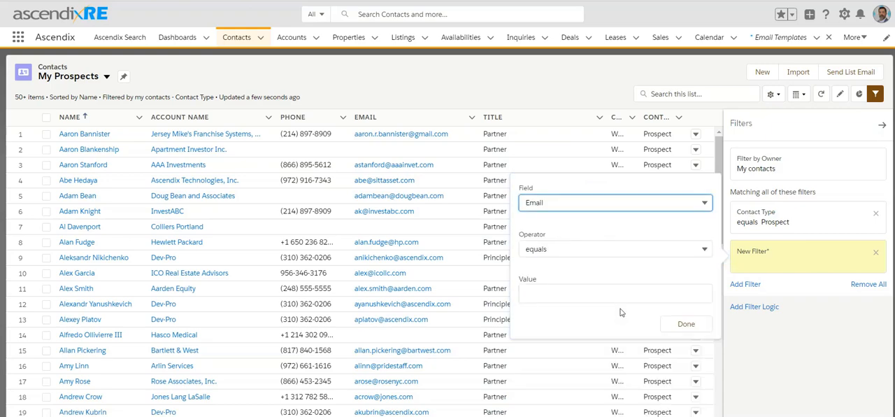
# Set the Email filter to not equal to a blank value, save the list view and check the filtered contacts
pyautogui.click(604, 249)
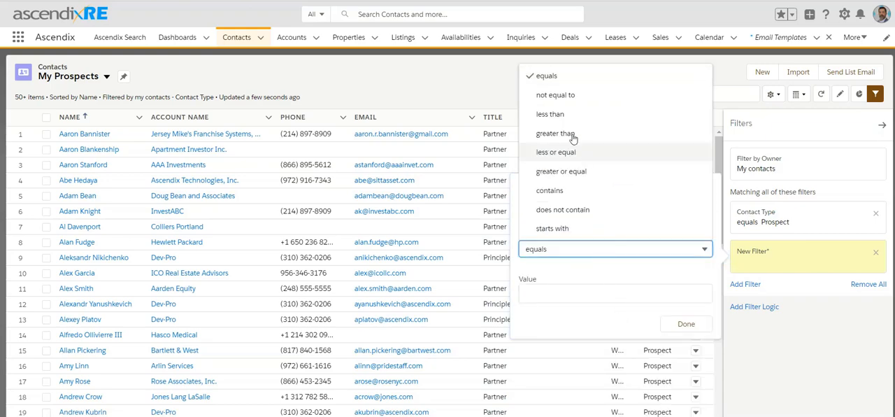
pyautogui.click(555, 94)
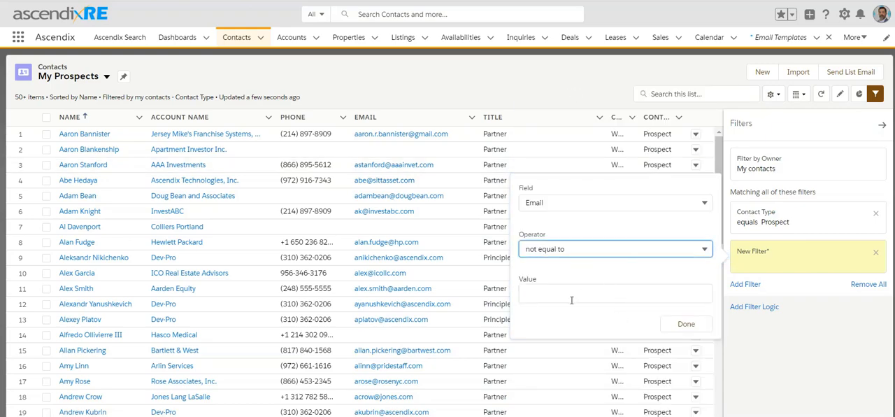
pyautogui.click(685, 324)
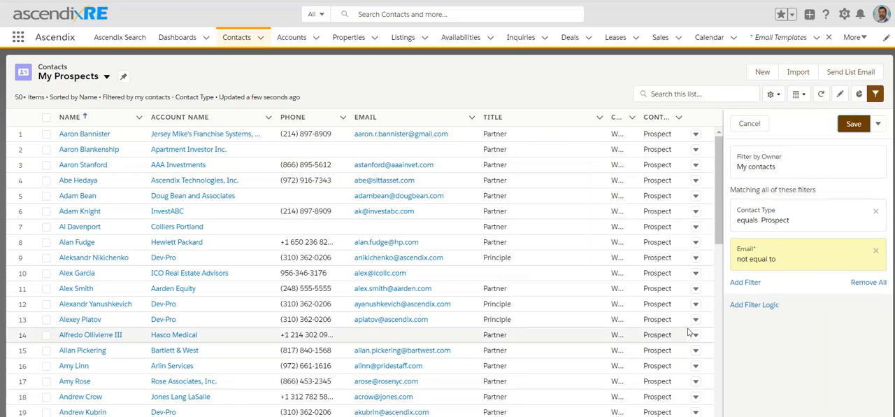
pyautogui.click(854, 123)
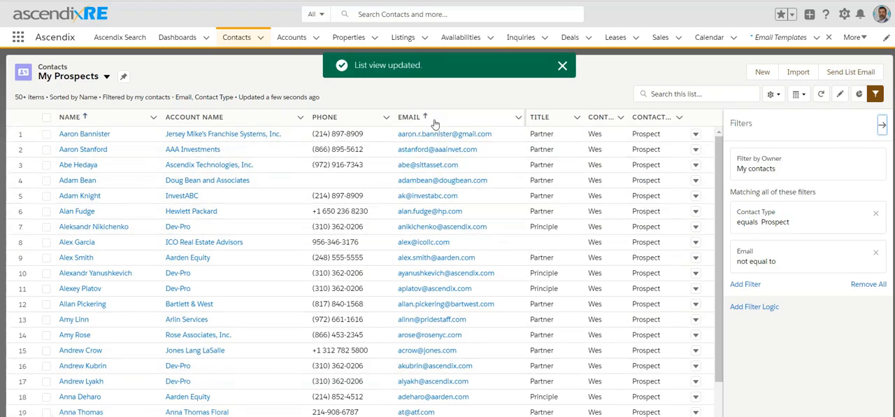
pyautogui.scroll(-3, 440, 258)
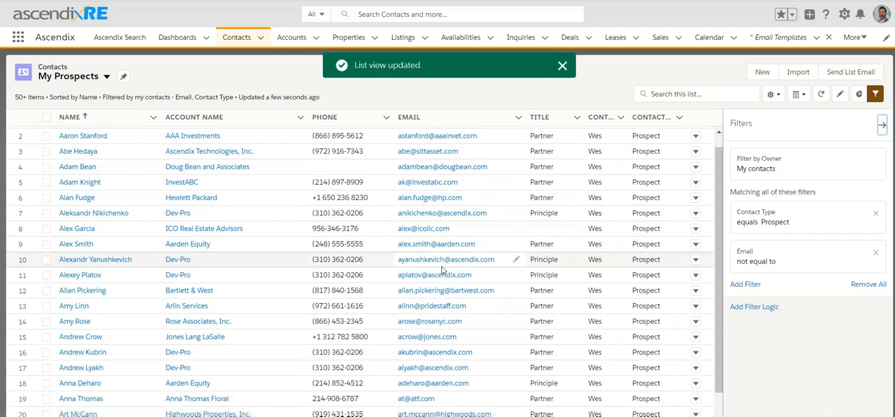
pyautogui.scroll(-1, 442, 271)
pyautogui.scroll(5, 443, 271)
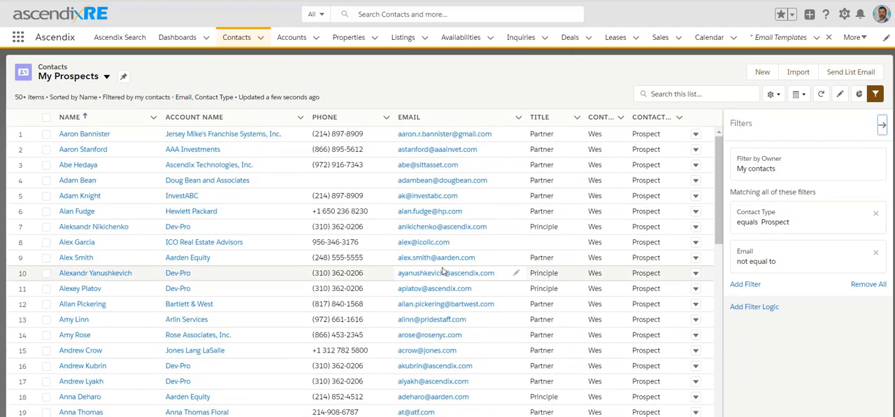
# Rename the list view as My Prospects with Email Addresses and close the filters
pyautogui.click(772, 94)
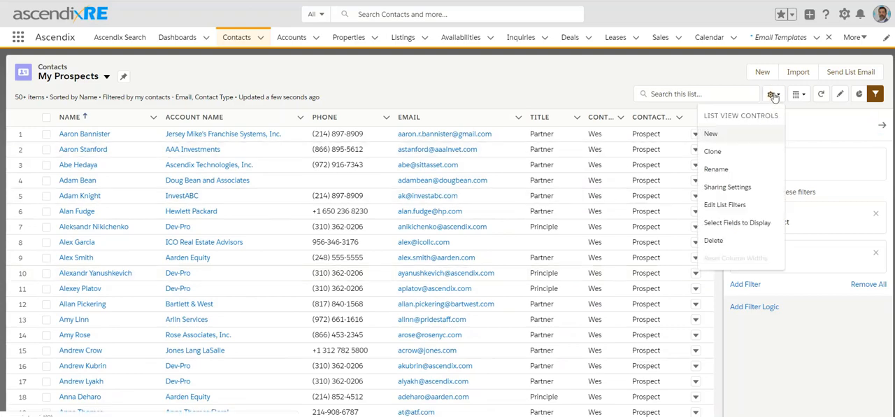
pyautogui.click(715, 169)
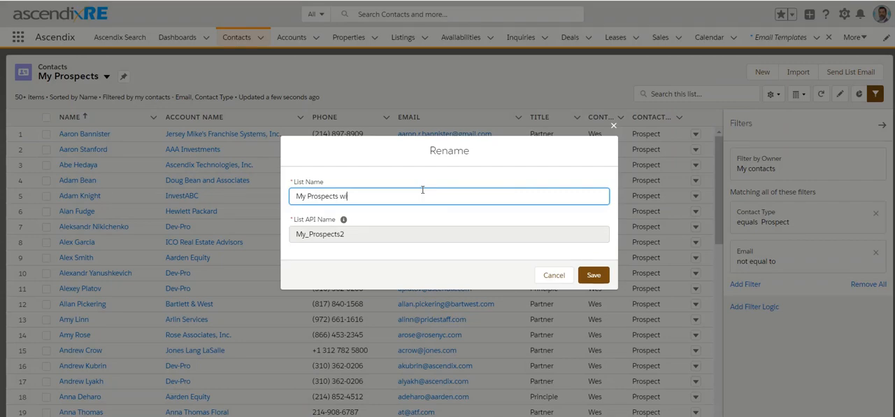
pyautogui.write('with Email Addresses')
pyautogui.click(593, 274)
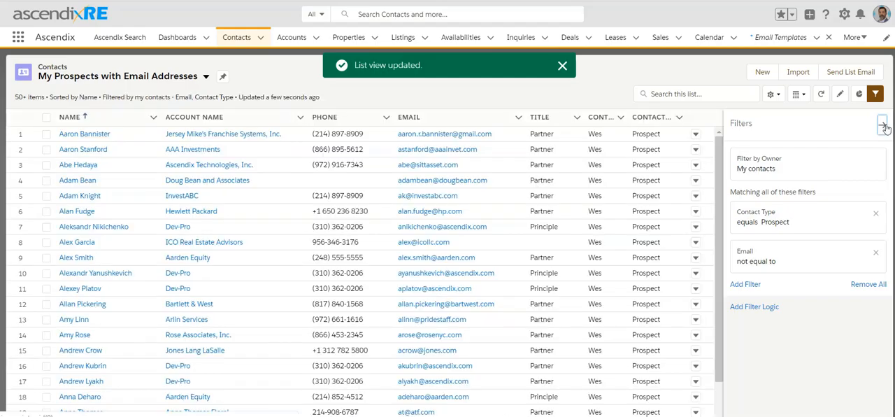
pyautogui.click(882, 124)
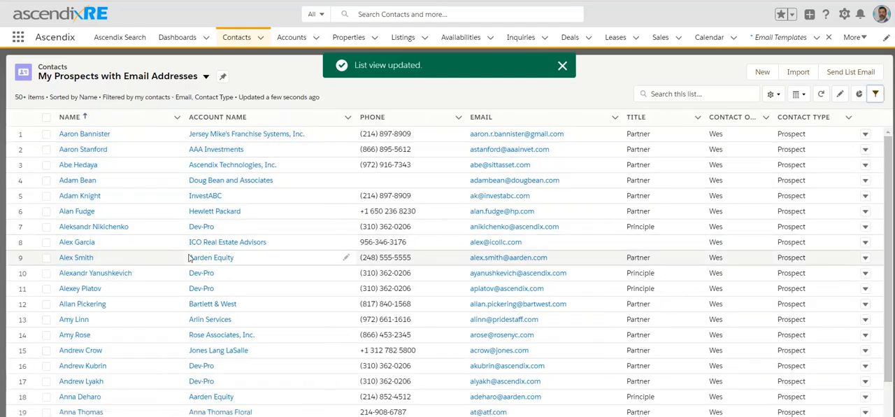
# Load more contacts in the list view, select all the loaded ones and look through the selection
pyautogui.scroll(-1, 191, 261)
pyautogui.scroll(-7, 191, 262)
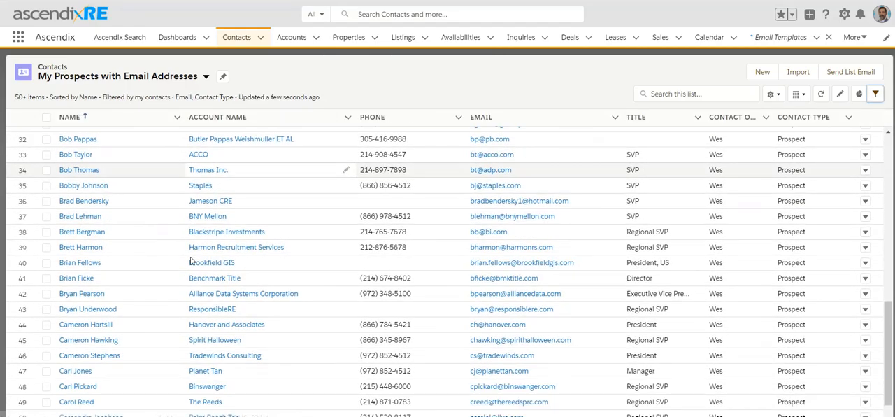
pyautogui.scroll(7, 190, 262)
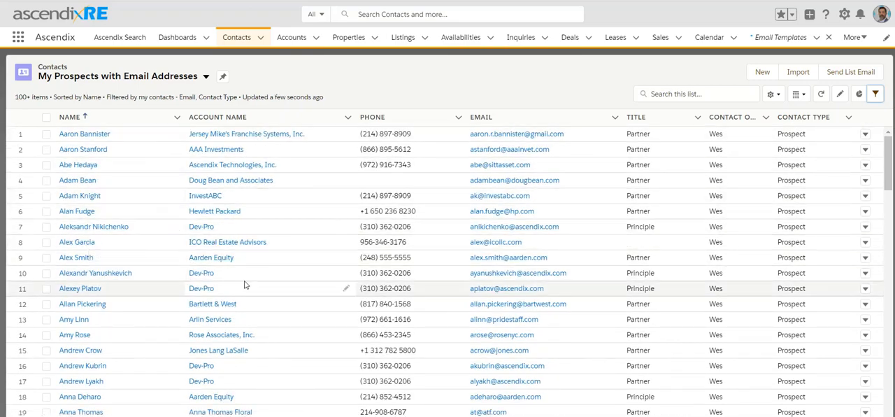
pyautogui.click(48, 118)
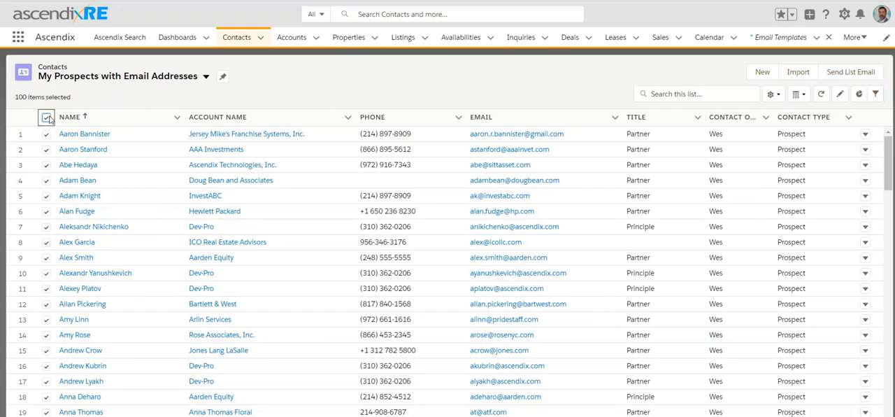
pyautogui.scroll(-12, 62, 150)
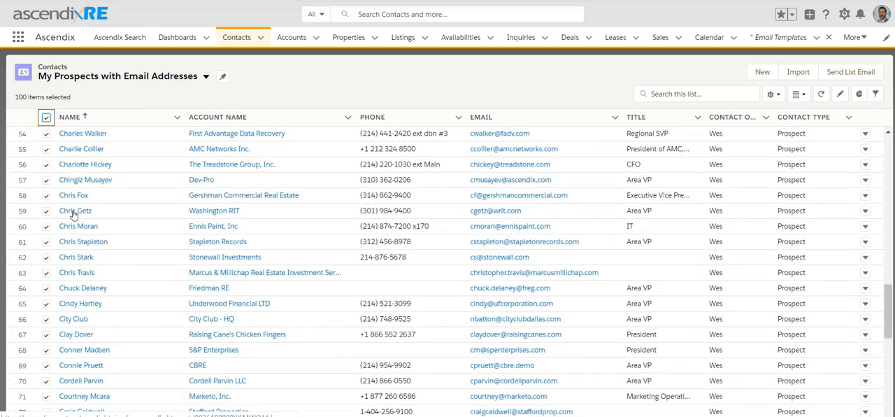
pyautogui.scroll(-8, 73, 214)
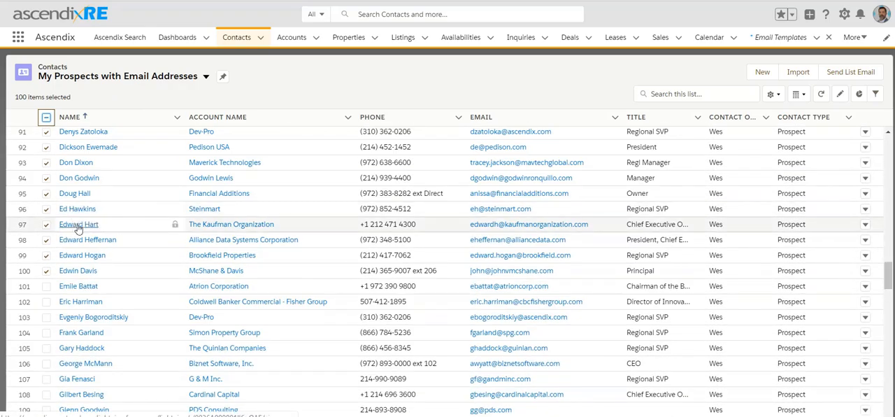
# Start a list email to the selected contacts and view the available email templates without inserting one
pyautogui.click(850, 72)
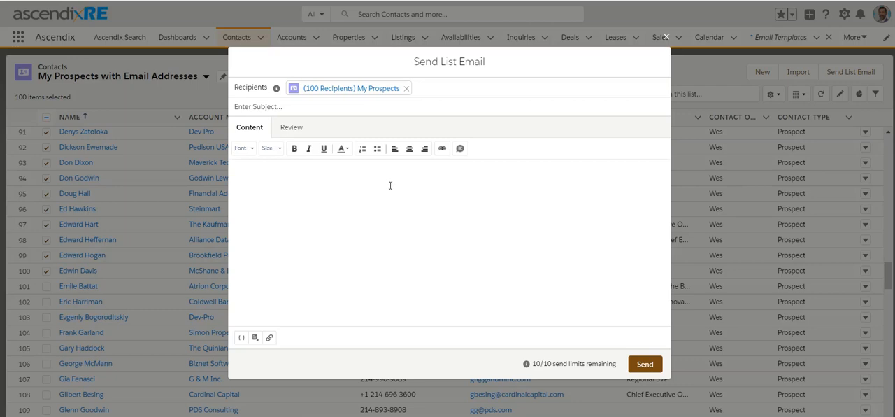
pyautogui.click(256, 337)
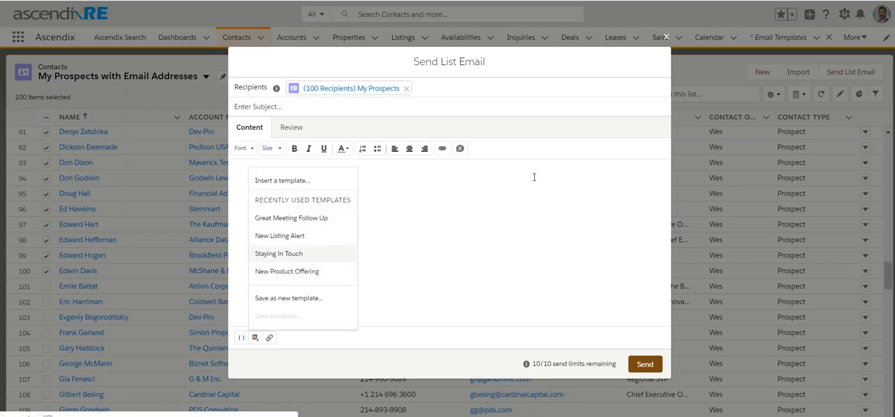
pyautogui.click(454, 216)
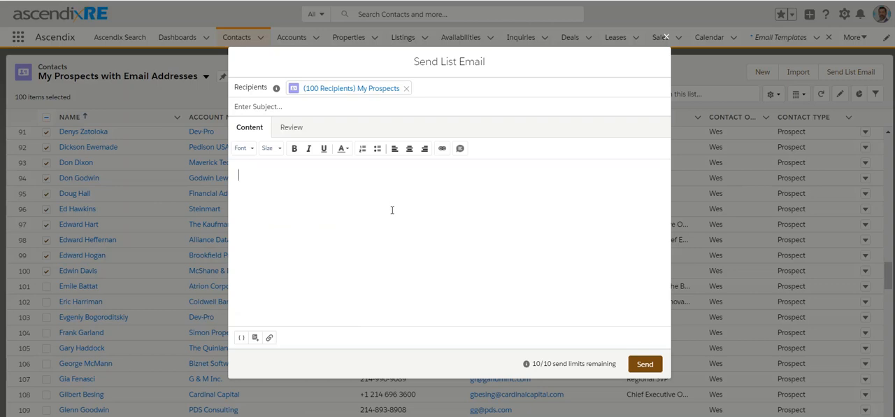
# Begin the email body with the greeting "Hi" and insert the recipient's First Name merge field after it
pyautogui.write('Dea')
pyautogui.click(242, 338)
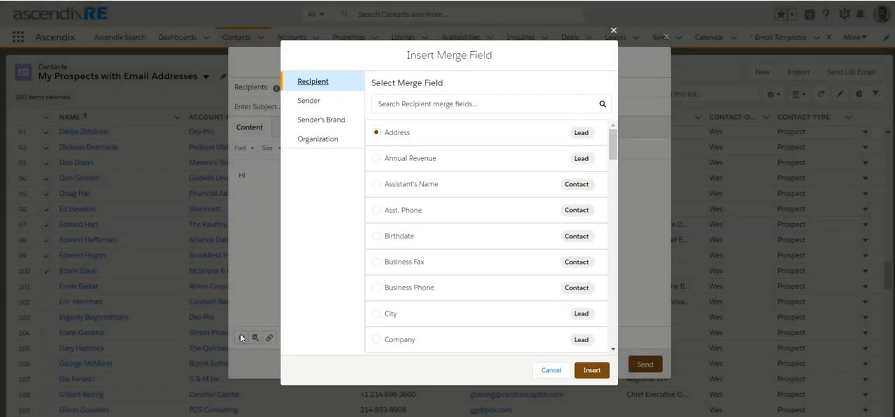
pyautogui.scroll(-5, 433, 263)
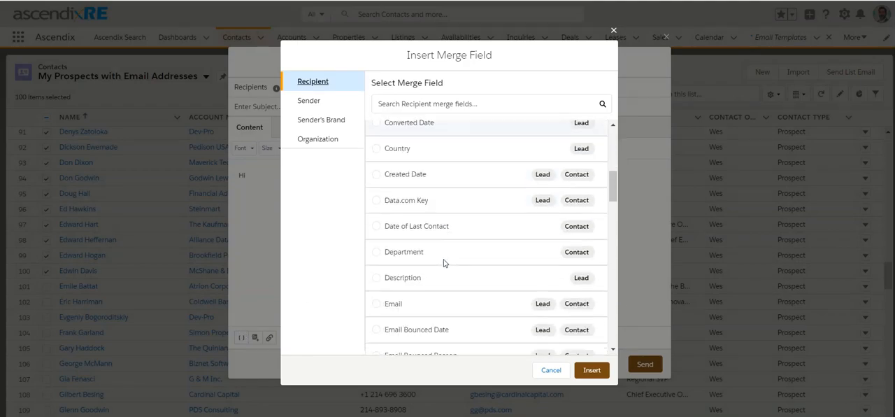
pyautogui.scroll(-3, 444, 263)
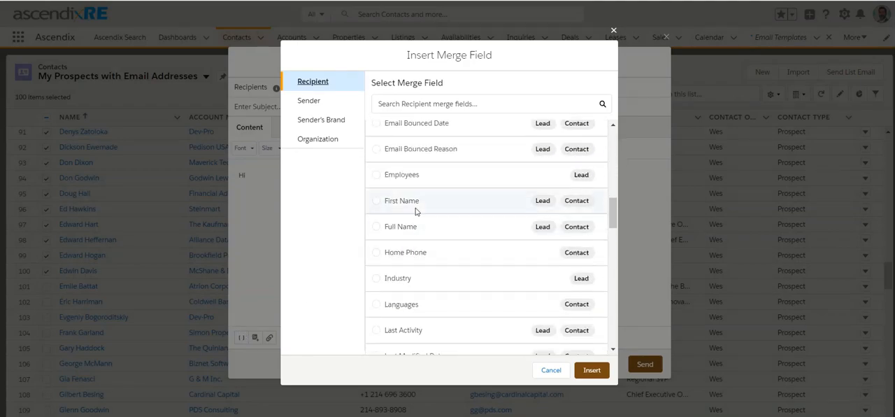
pyautogui.click(414, 208)
pyautogui.click(588, 370)
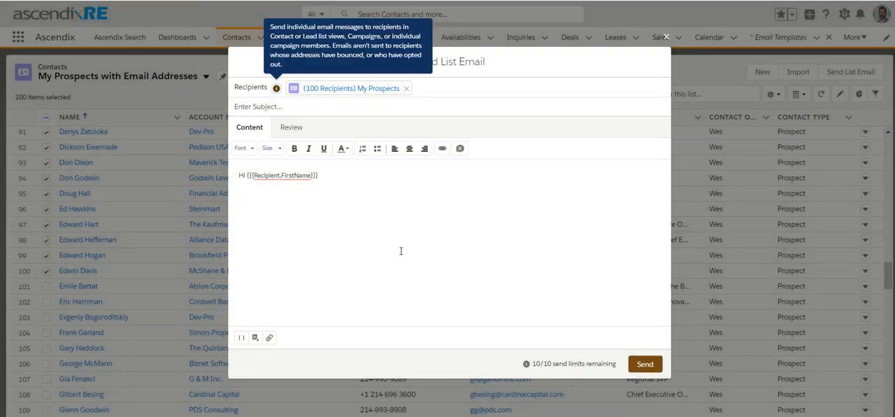
# Write "Message here" below the greeting and close the email with "Sincerely," and "Your Name" on separate lines
pyautogui.click(378, 188)
pyautogui.write('M')
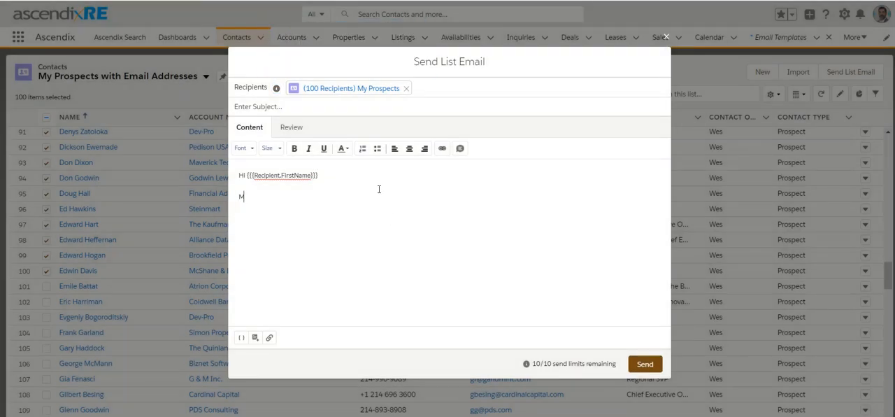
pyautogui.write('essage here  ')
pyautogui.write('Sincerely, Y')
pyautogui.write('our Name')
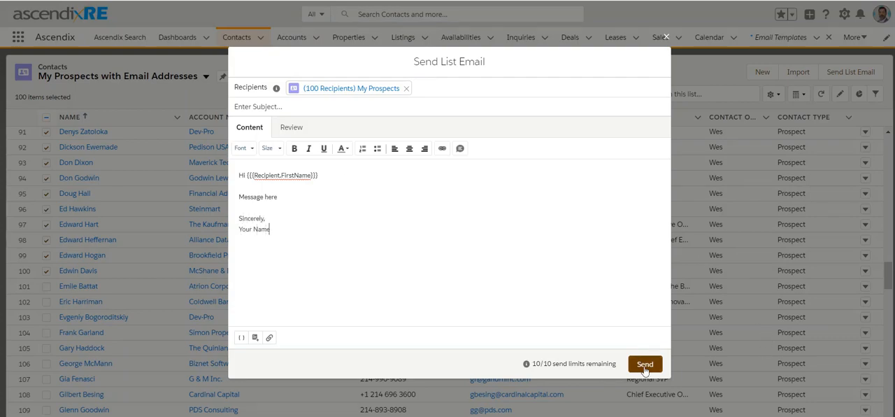
# Preview the personalised email for several selected recipients and return to the message content
pyautogui.click(293, 127)
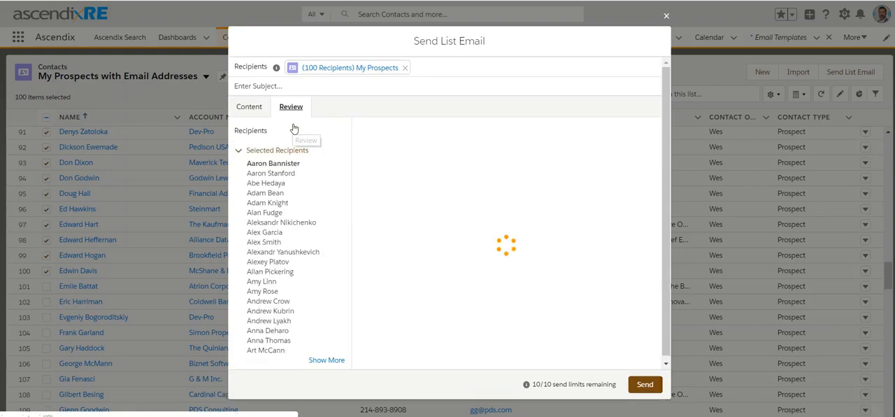
pyautogui.click(279, 175)
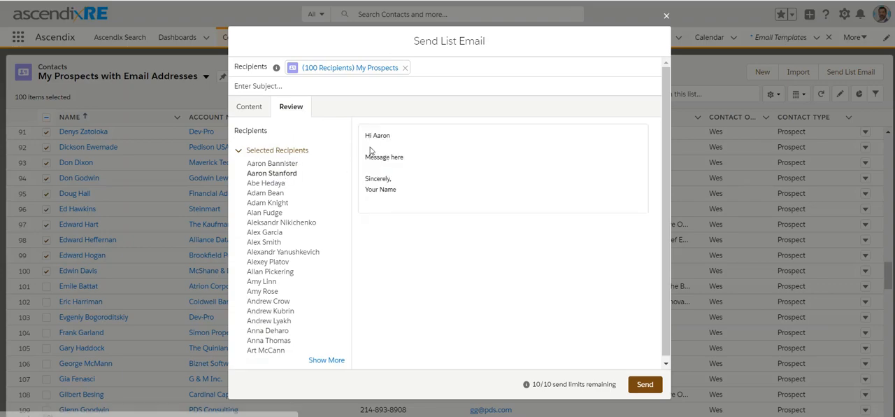
pyautogui.click(281, 184)
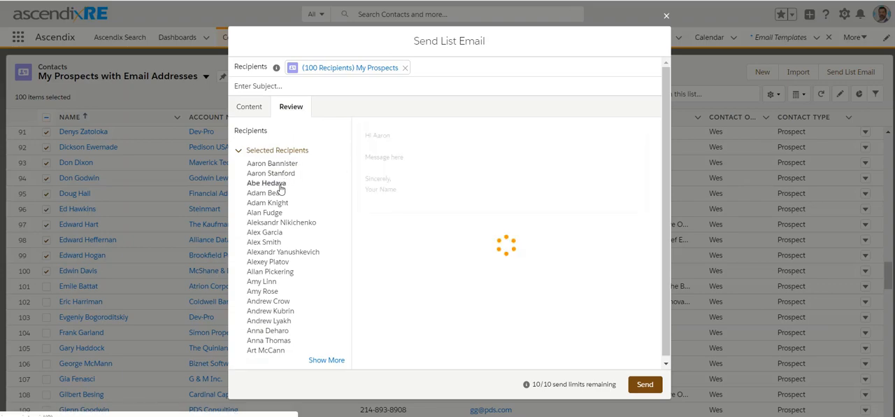
pyautogui.click(285, 224)
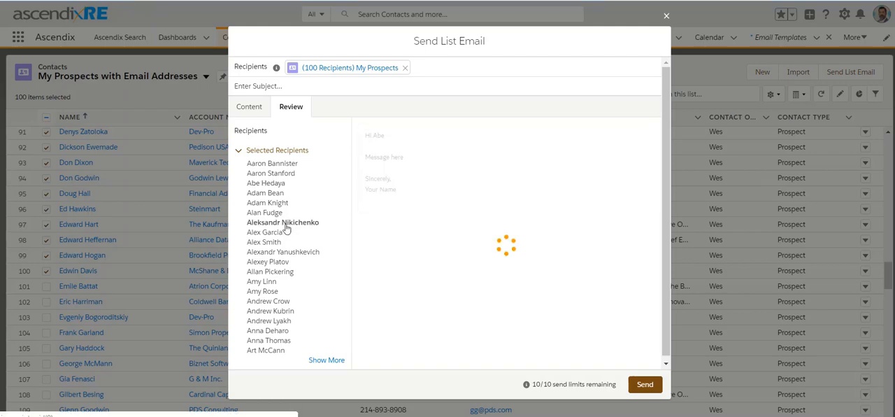
pyautogui.click(251, 109)
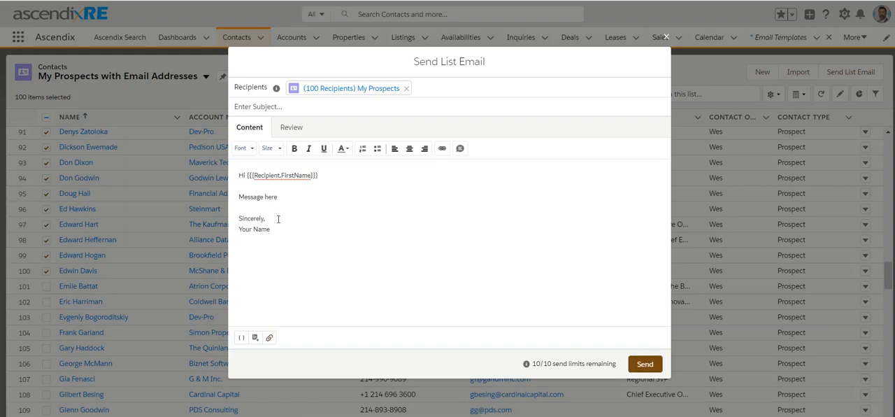
pyautogui.click(292, 127)
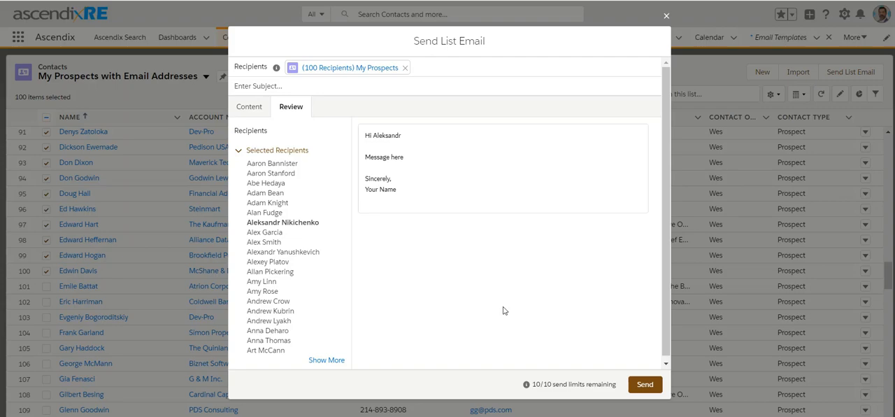
pyautogui.click(242, 107)
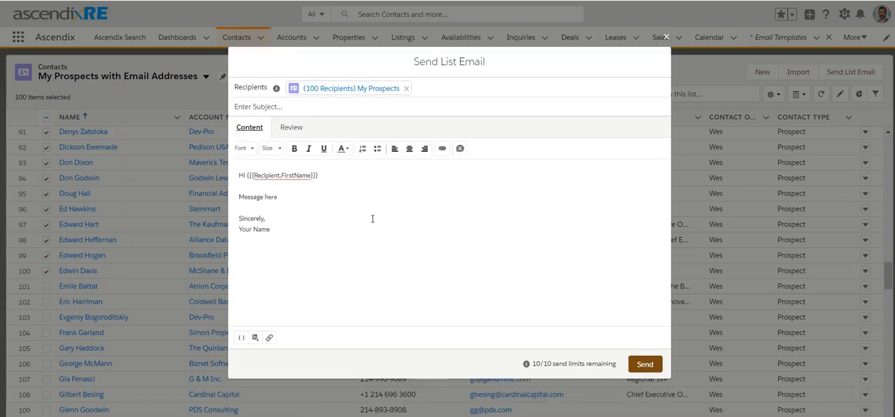